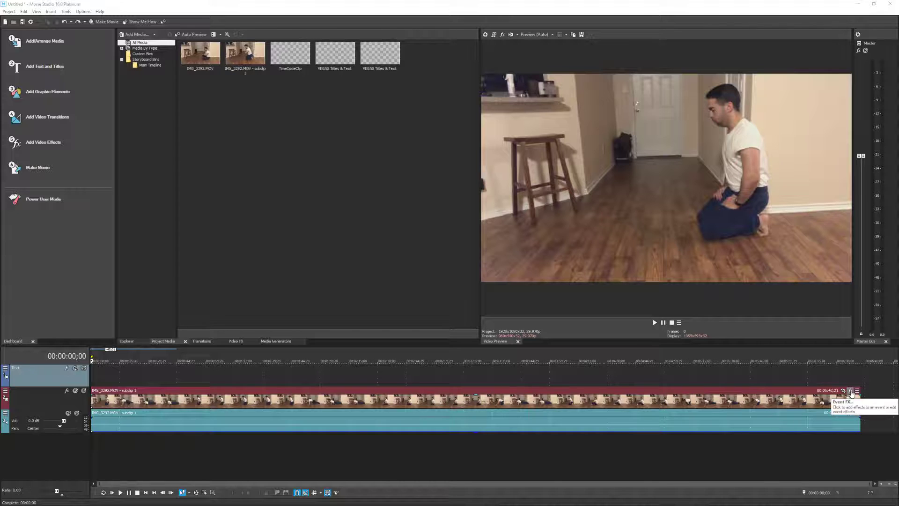
Apply VEGAS Timecode to the push-up clip in Time format and check it reads 00:06:42.535 at the end
{"action": "left_click", "coordinate": [851, 391]}
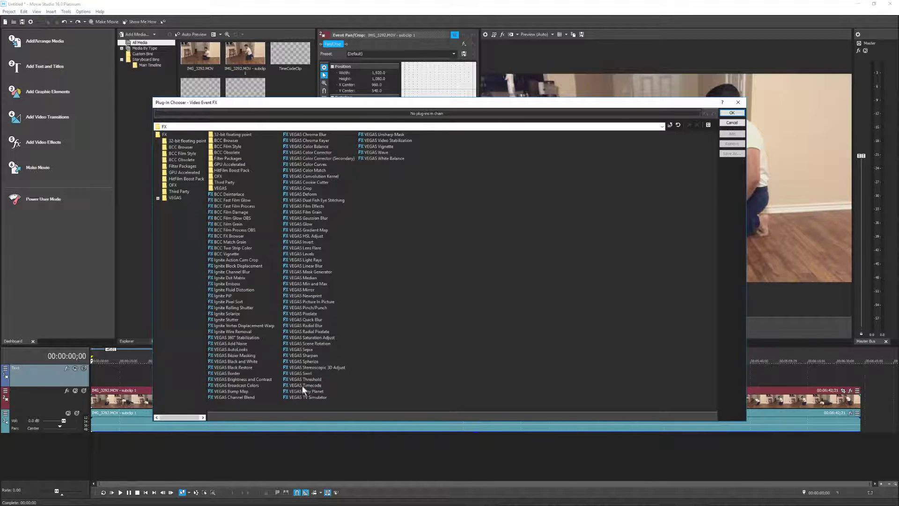
{"action": "left_click", "coordinate": [303, 385]}
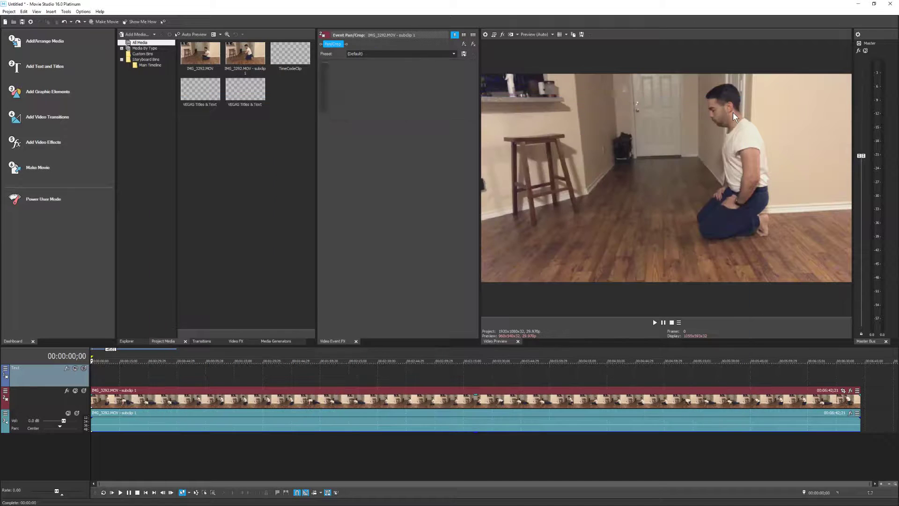
{"action": "left_click", "coordinate": [732, 113]}
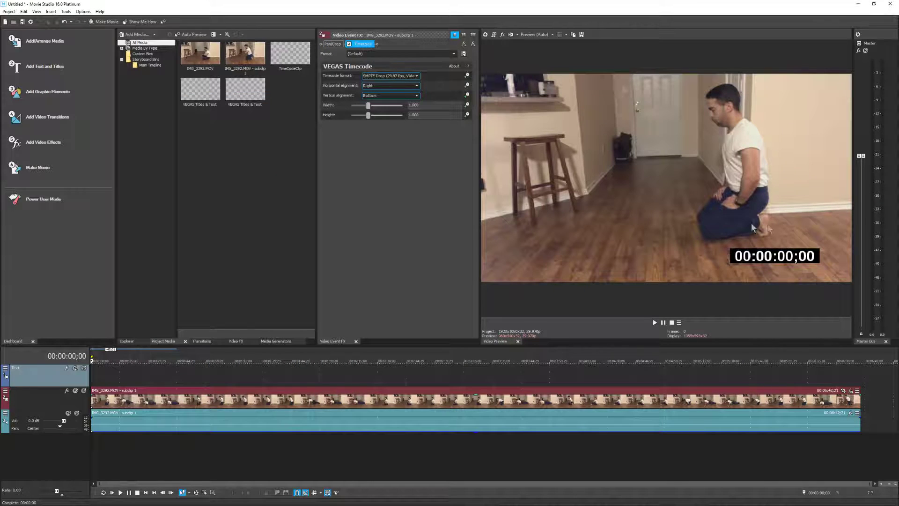
{"action": "left_click", "coordinate": [380, 75]}
{"action": "left_click", "coordinate": [386, 81]}
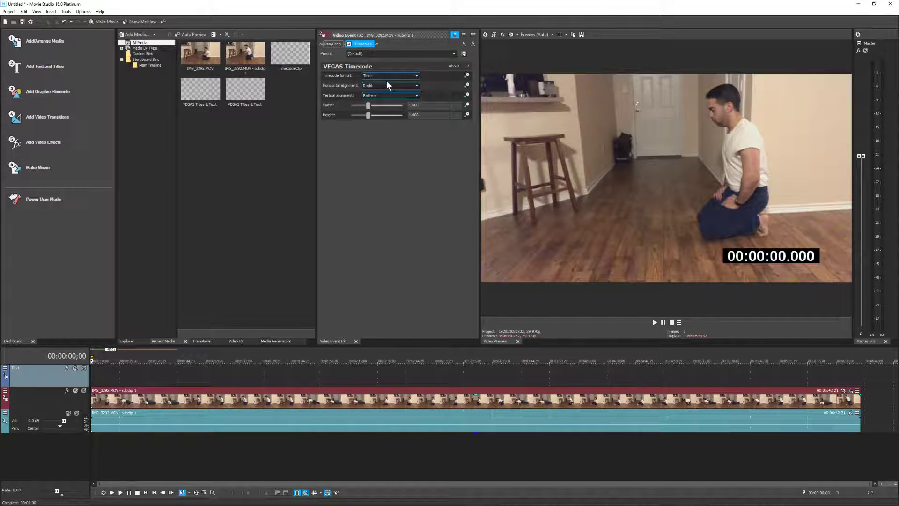
{"action": "left_click", "coordinate": [859, 361]}
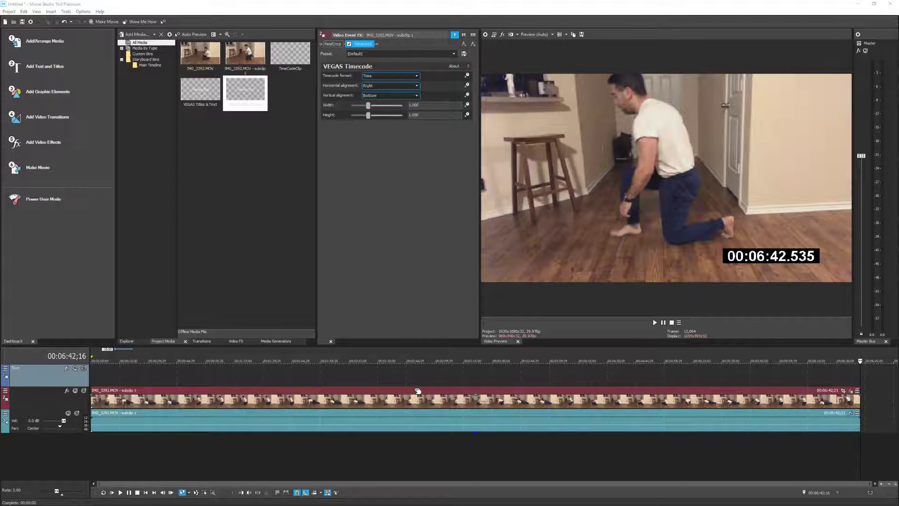
{"action": "left_click", "coordinate": [291, 361]}
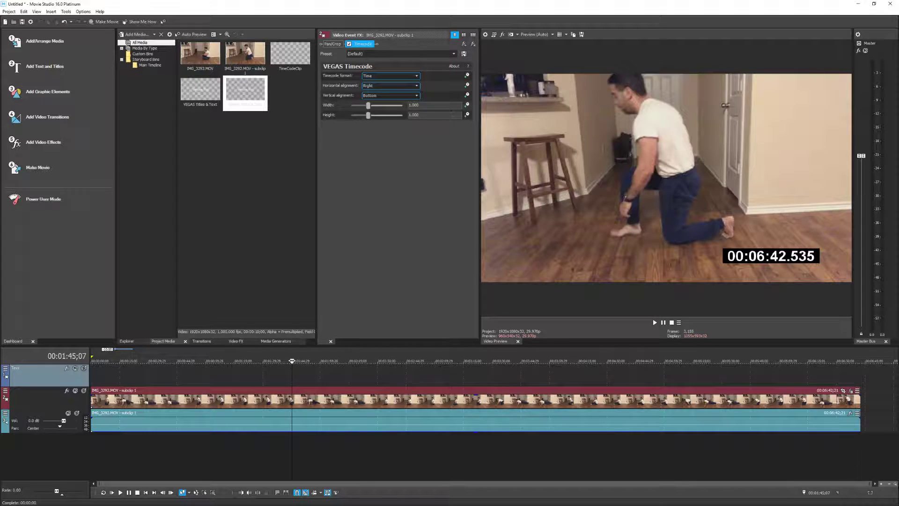
Find the spot near 00:00:45 in the push-up footage and split the clip and its audio there
{"action": "left_click_drag", "start_coordinate": [291, 361], "coordinate": [290, 360]}
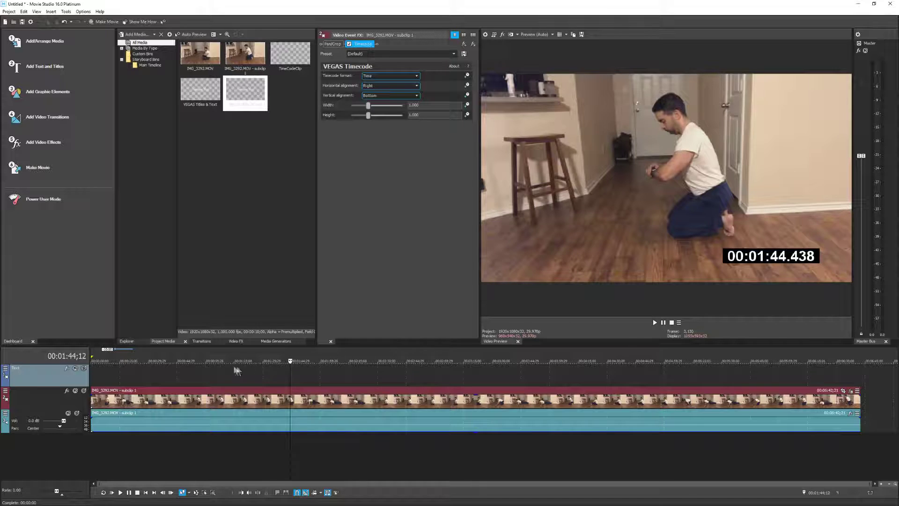
{"action": "left_click_drag", "start_coordinate": [204, 360], "coordinate": [173, 360]}
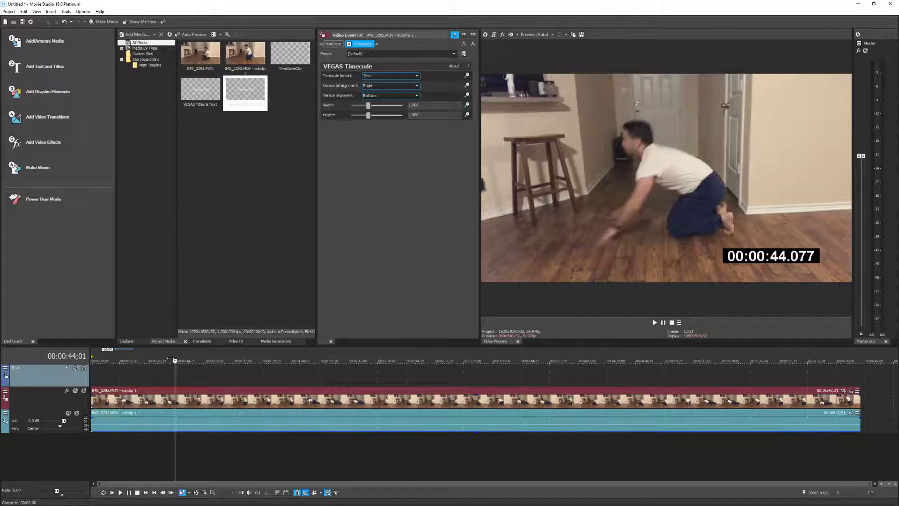
{"action": "key", "text": "space"}
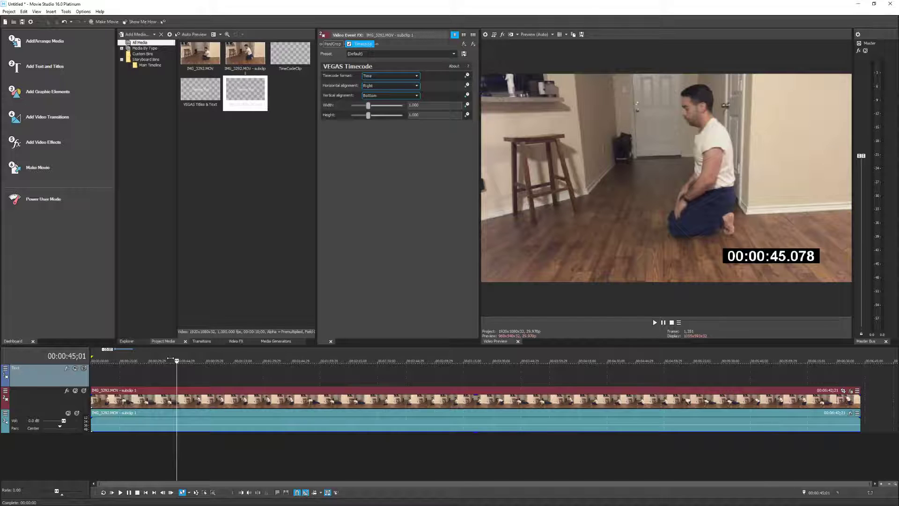
{"action": "key", "text": "s"}
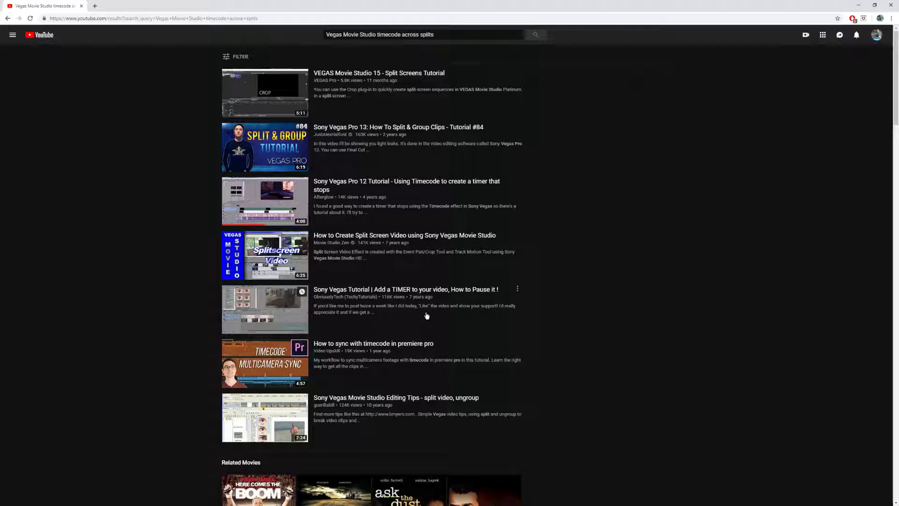
Scroll through the YouTube results for 'Vegas Movie Studio timecode across splits'
{"action": "scroll", "coordinate": [512, 358], "scroll_direction": "down", "scroll_amount": 1}
{"action": "scroll", "coordinate": [512, 358], "scroll_direction": "down", "scroll_amount": 2}
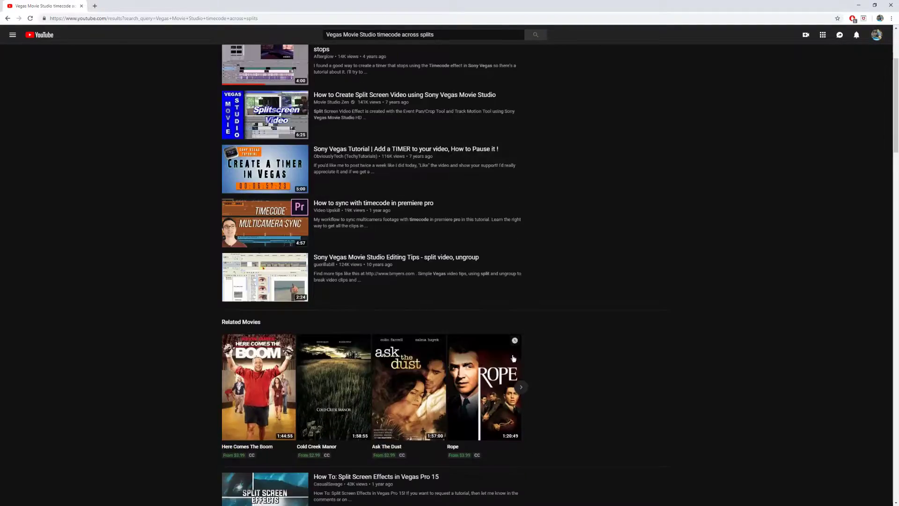
{"action": "scroll", "coordinate": [630, 359], "scroll_direction": "down", "scroll_amount": 2}
{"action": "scroll", "coordinate": [630, 359], "scroll_direction": "down", "scroll_amount": 4}
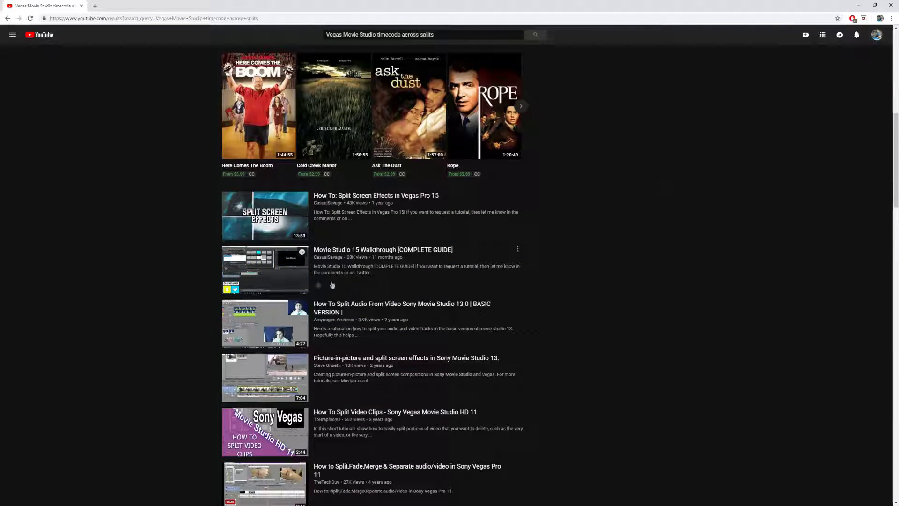
{"action": "scroll", "coordinate": [474, 317], "scroll_direction": "down", "scroll_amount": 6}
{"action": "scroll", "coordinate": [510, 328], "scroll_direction": "down", "scroll_amount": 2}
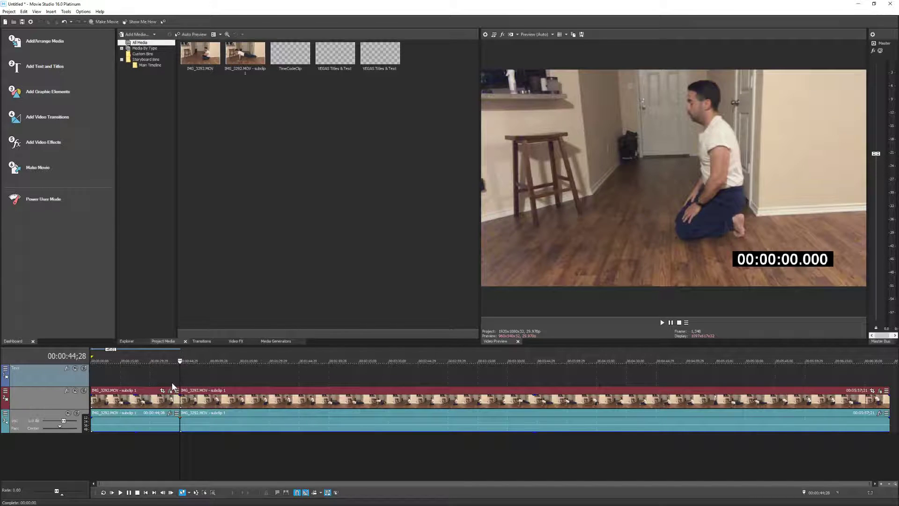
Heal the split push-up clip back into a single event with Event Heal
{"action": "left_click", "coordinate": [160, 398]}
{"action": "left_click", "coordinate": [195, 394]}
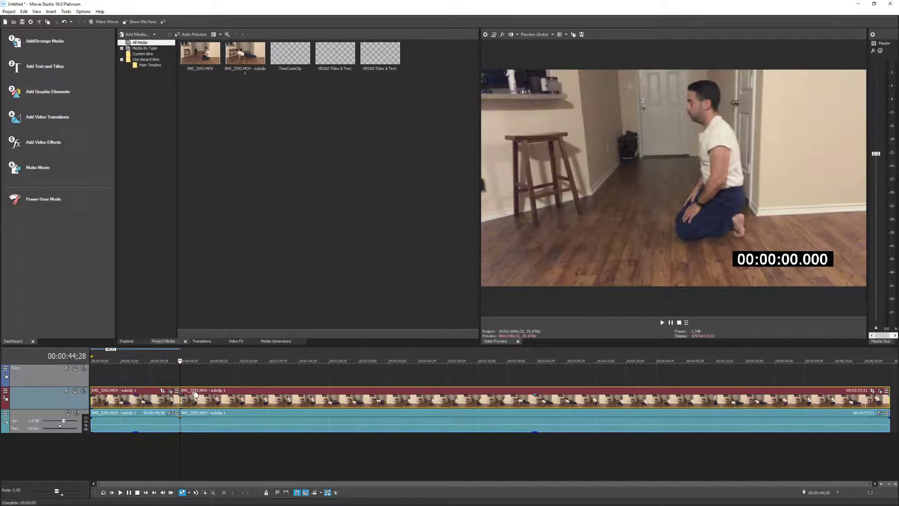
{"action": "right_click", "coordinate": [195, 394]}
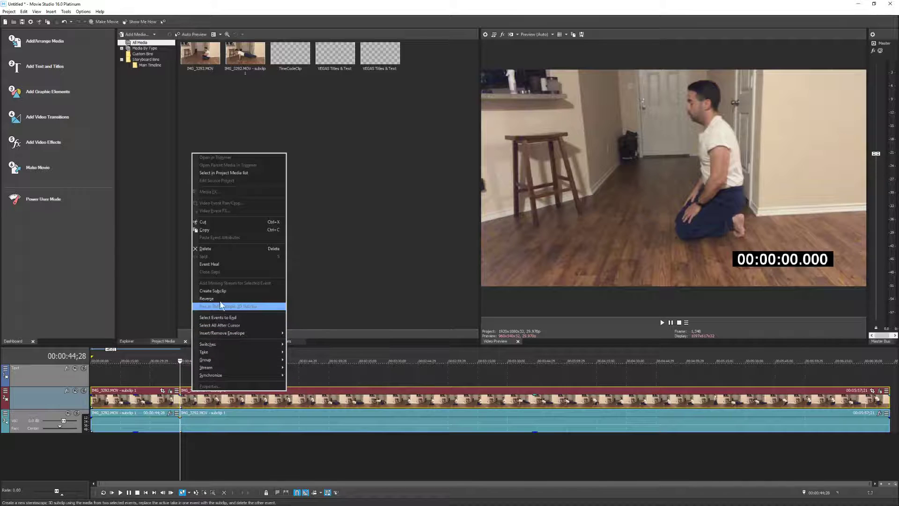
{"action": "left_click", "coordinate": [217, 263]}
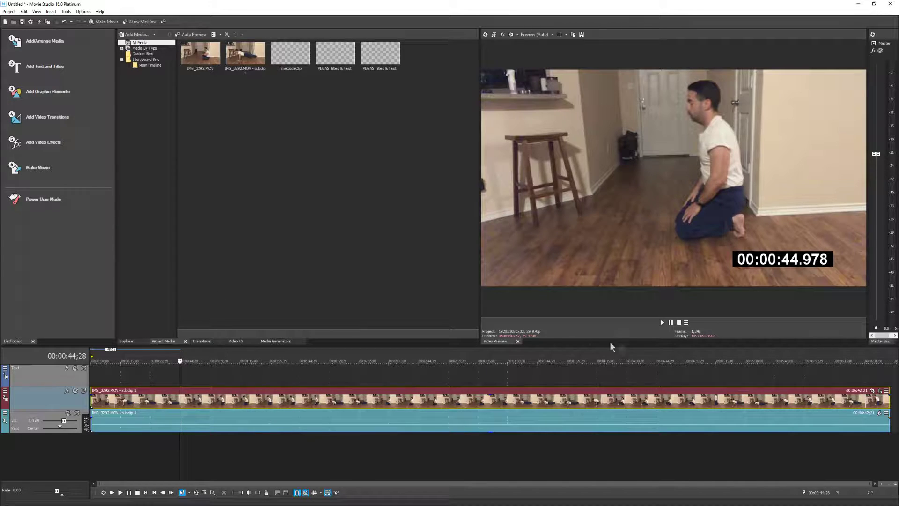
Remove the VEGAS Timecode plug-in from the clip's Event FX
{"action": "left_click", "coordinate": [880, 391]}
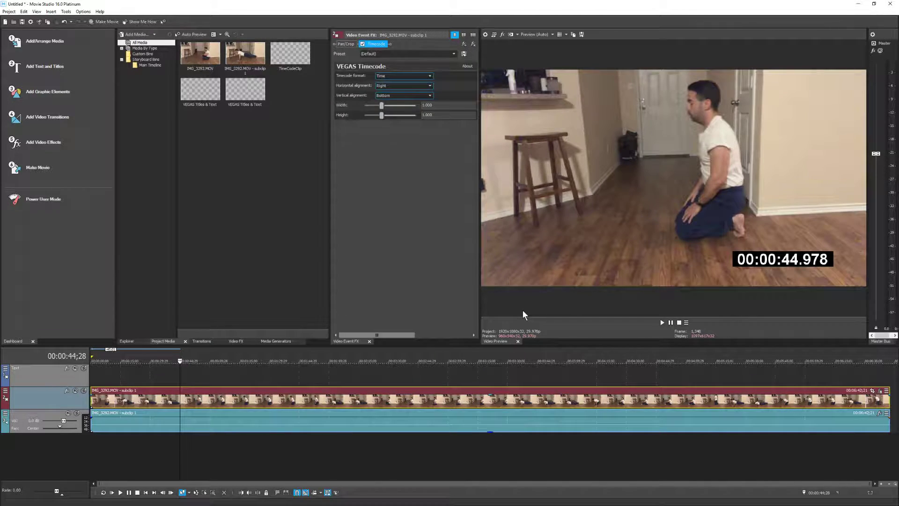
{"action": "left_click", "coordinate": [473, 43]}
{"action": "left_click", "coordinate": [369, 341]}
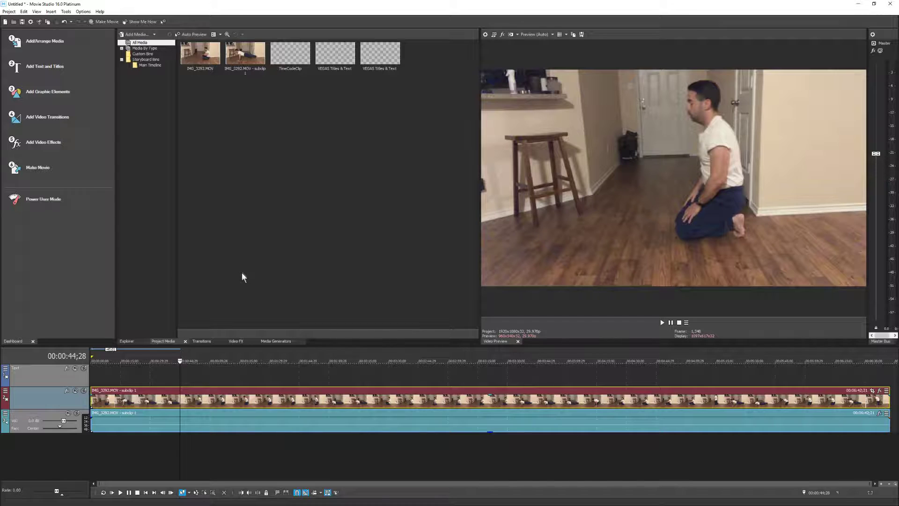
Put a VEGAS Titles & Text event on the Text track and stretch it to the clip's end
{"action": "left_click", "coordinate": [332, 56]}
{"action": "left_click_drag", "start_coordinate": [241, 276], "coordinate": [99, 384]}
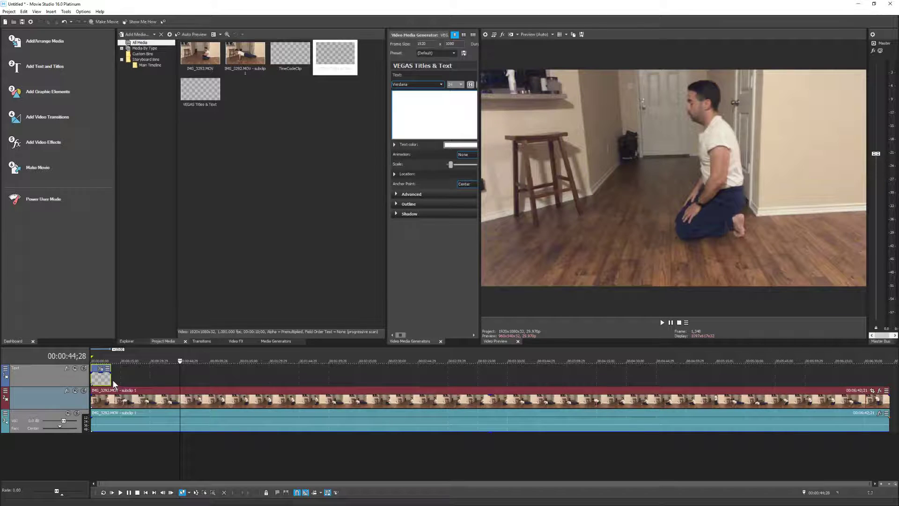
{"action": "left_click_drag", "start_coordinate": [111, 377], "coordinate": [875, 369]}
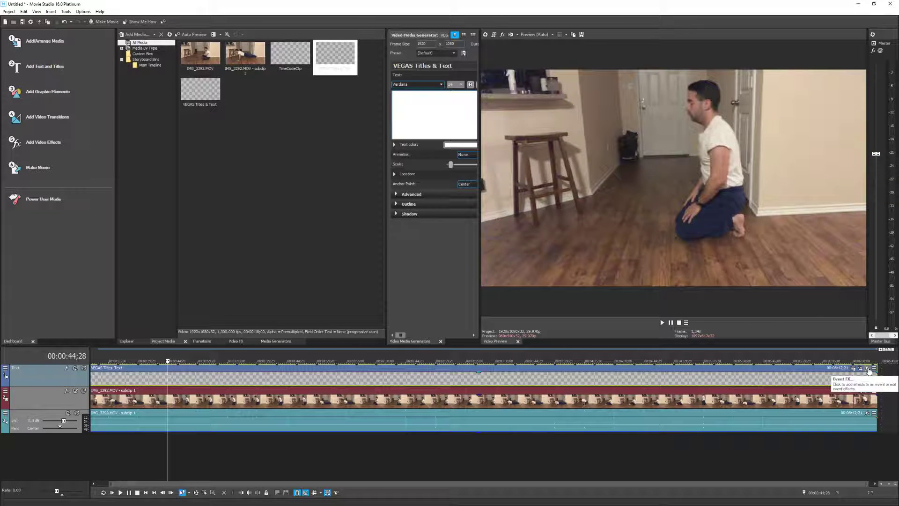
Add VEGAS Timecode to the text event and confirm it reads 00:06:42;16 at the end
{"action": "left_click", "coordinate": [869, 370]}
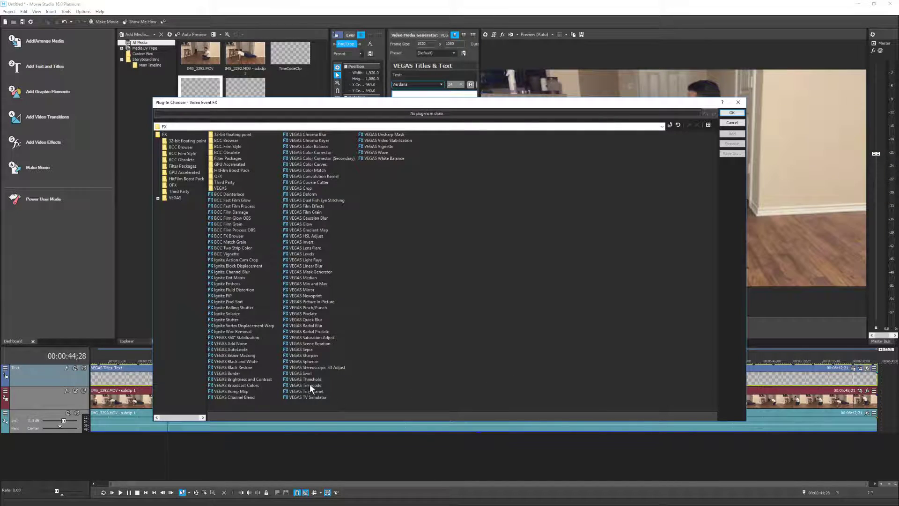
{"action": "double_click", "coordinate": [304, 385]}
{"action": "left_click", "coordinate": [732, 113]}
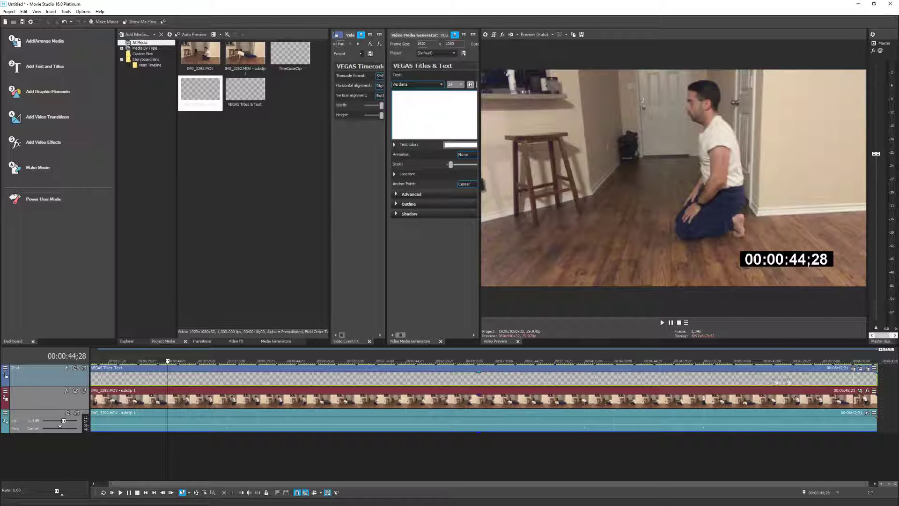
{"action": "left_click", "coordinate": [877, 362]}
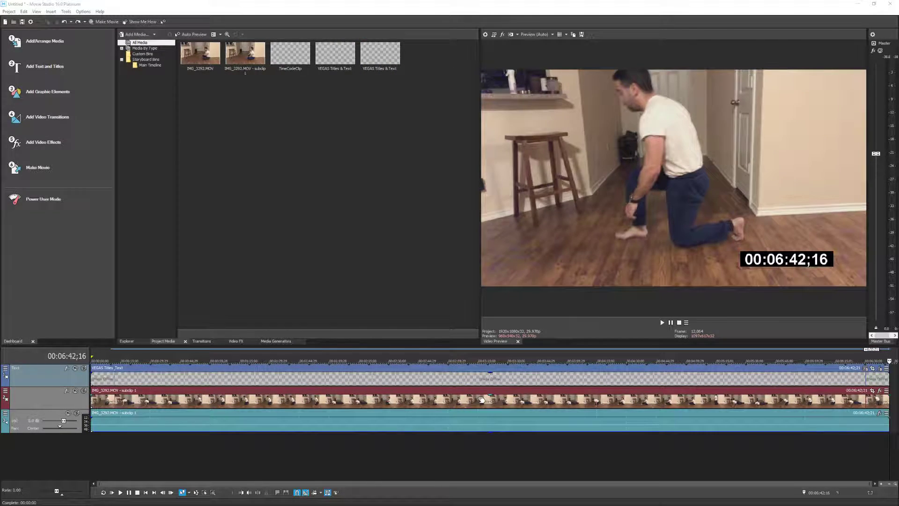
Delete the push-up video and audio tracks with their events, confirming the warning
{"action": "left_click", "coordinate": [41, 394]}
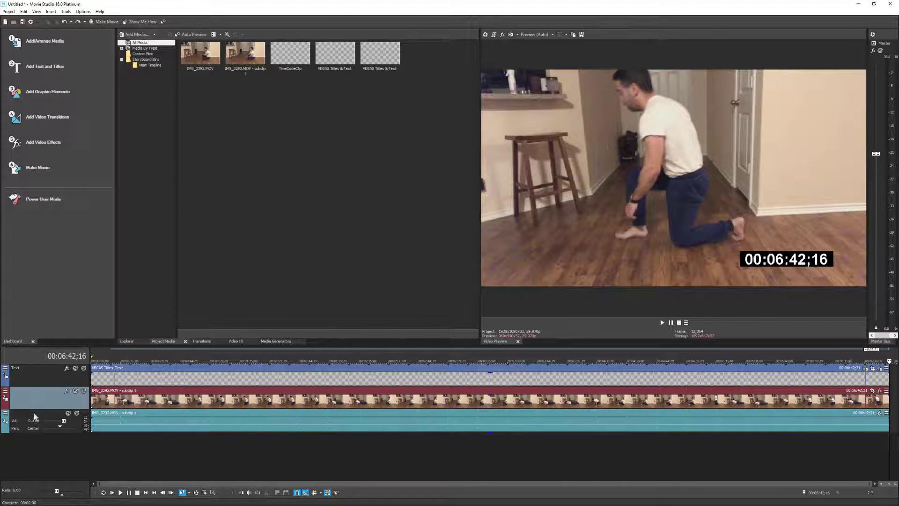
{"action": "left_click", "coordinate": [24, 414]}
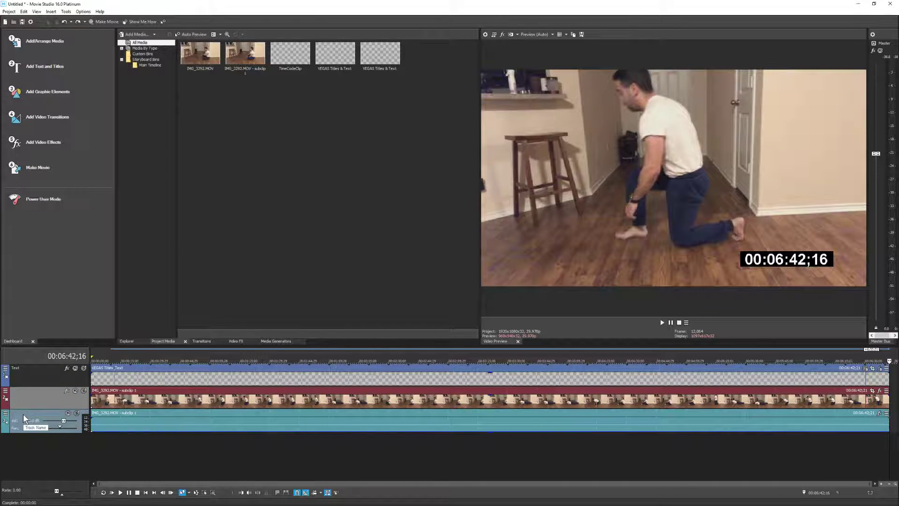
{"action": "key", "text": "Delete"}
{"action": "left_click", "coordinate": [450, 280]}
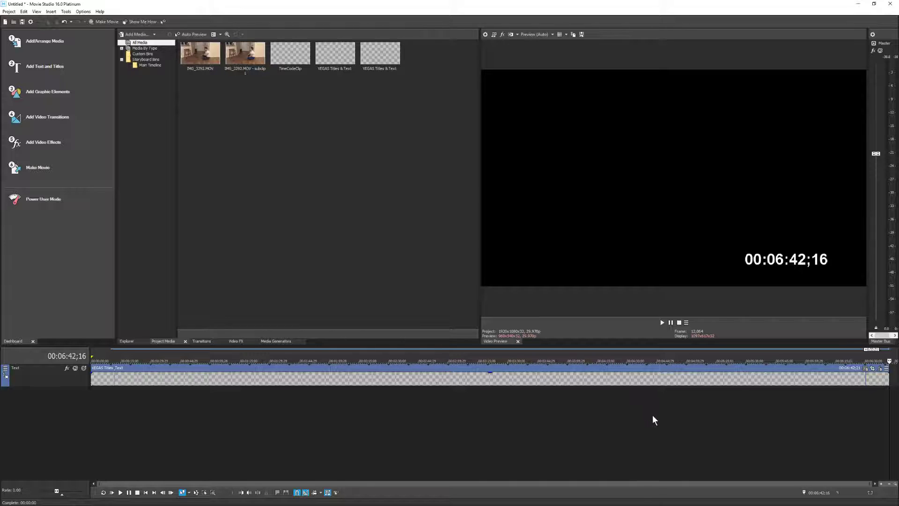
{"action": "left_click", "coordinate": [367, 381]}
Delete the title event and the empty Text track, then drag the TimeCodeClip onto the timeline
{"action": "key", "text": "Delete"}
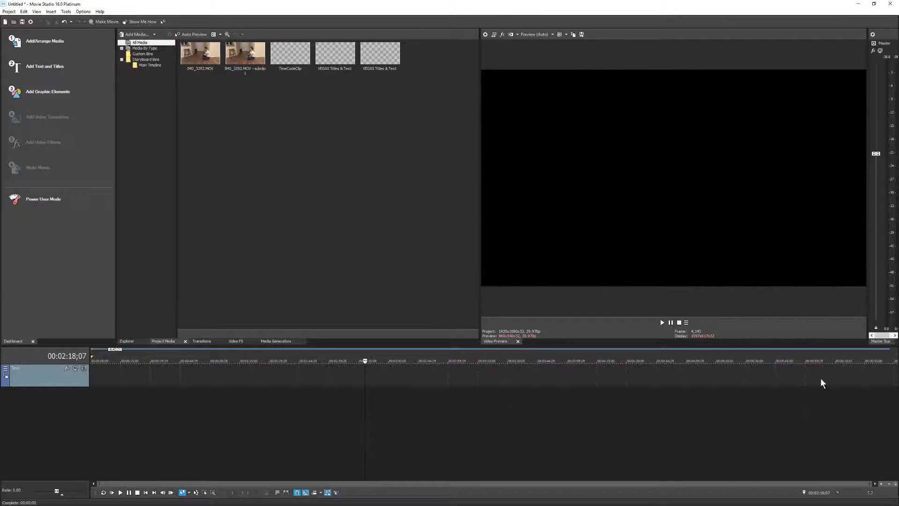
{"action": "left_click", "coordinate": [49, 380]}
{"action": "key", "text": "Delete"}
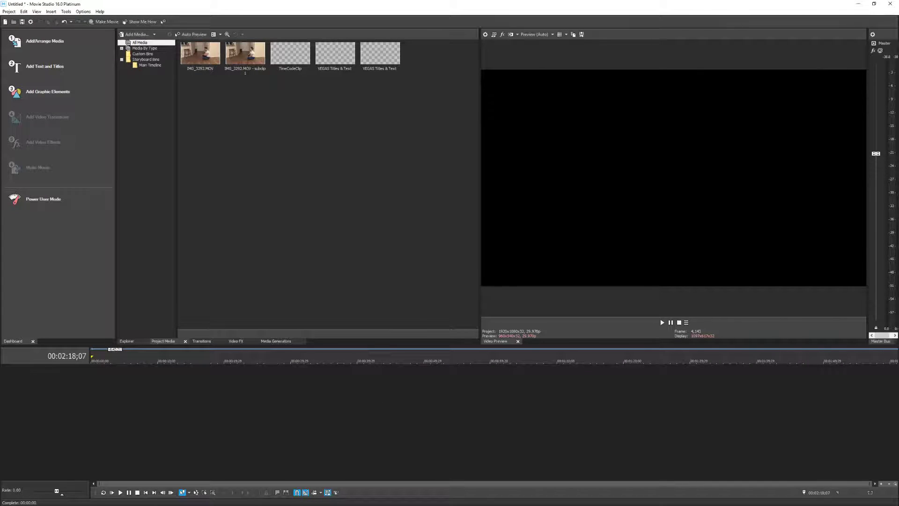
{"action": "left_click_drag", "start_coordinate": [894, 370], "coordinate": [91, 392]}
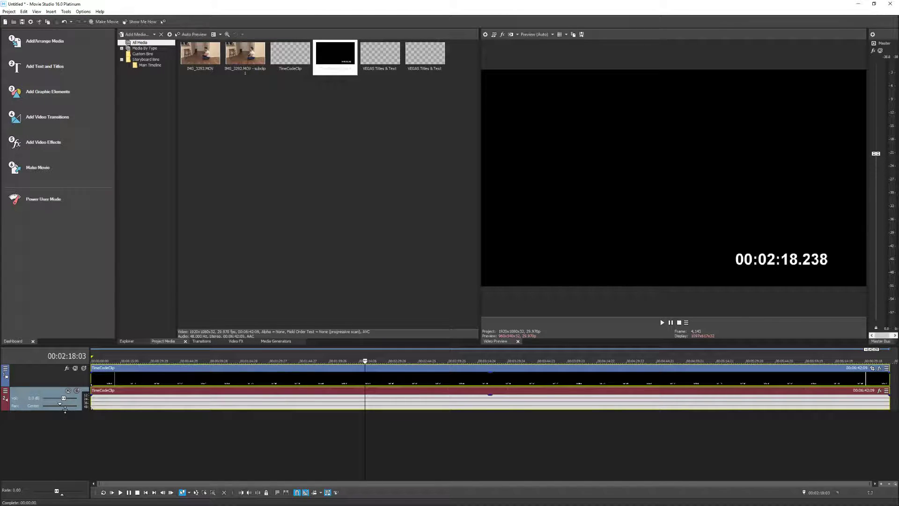
Delete the TimeCodeClip's audio track and place the IMG_3292.MOV subclip on tracks below it
{"action": "key", "text": "Delete"}
{"action": "left_click", "coordinate": [455, 280]}
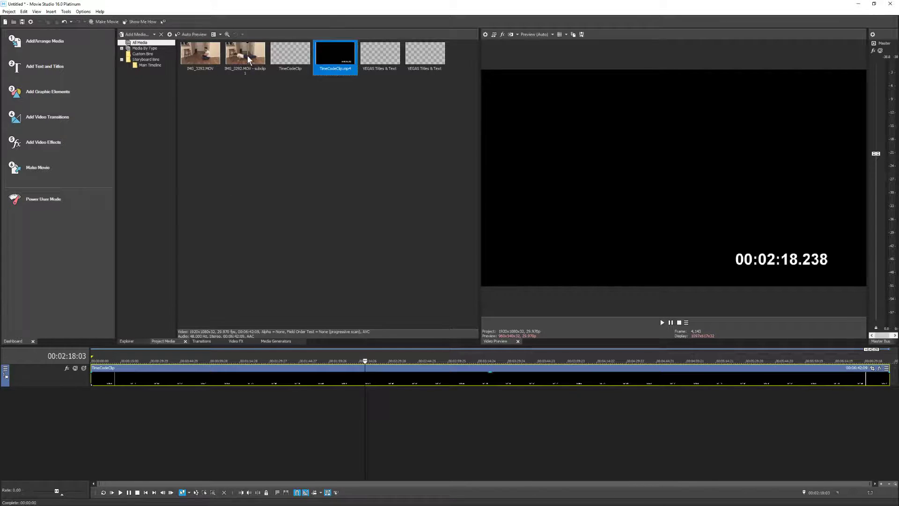
{"action": "left_click_drag", "start_coordinate": [247, 55], "coordinate": [87, 403]}
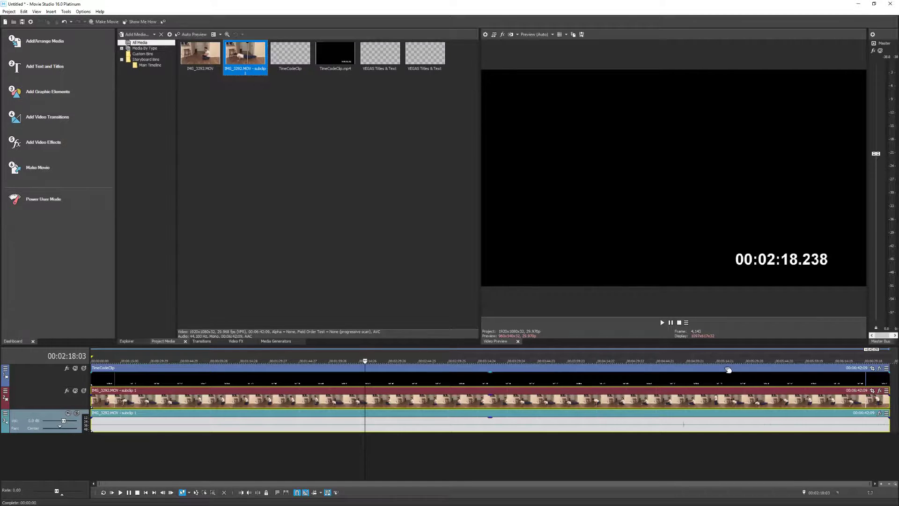
{"action": "left_click", "coordinate": [804, 368]}
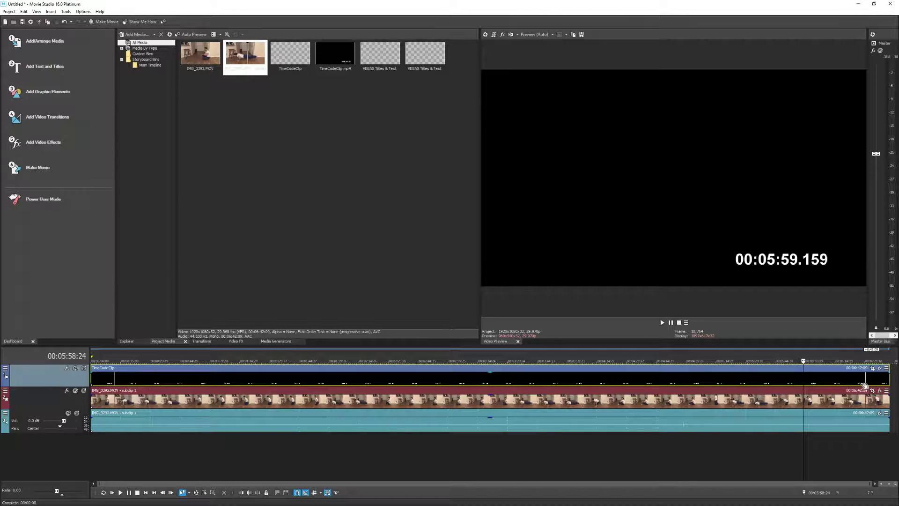
Apply VEGAS Chroma Keyer to the TimeCodeClip with the key colour darkened to black
{"action": "left_click", "coordinate": [881, 368]}
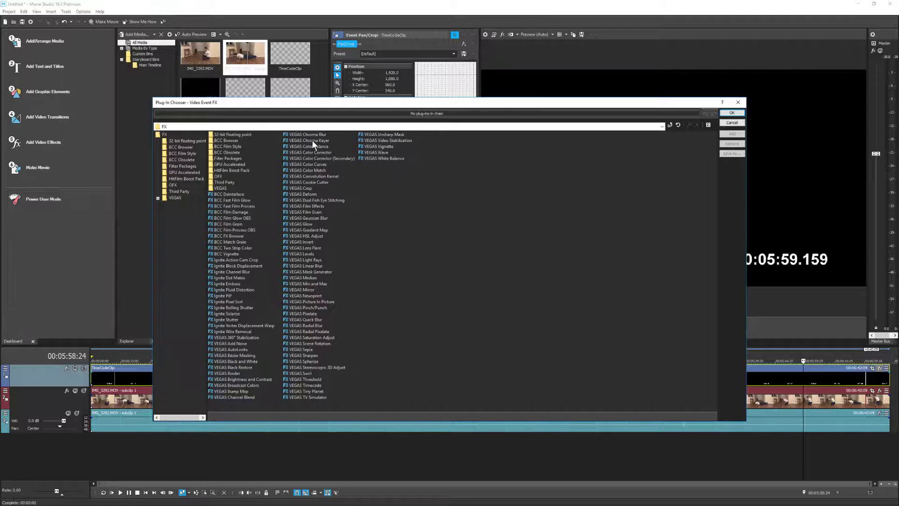
{"action": "left_click", "coordinate": [312, 140]}
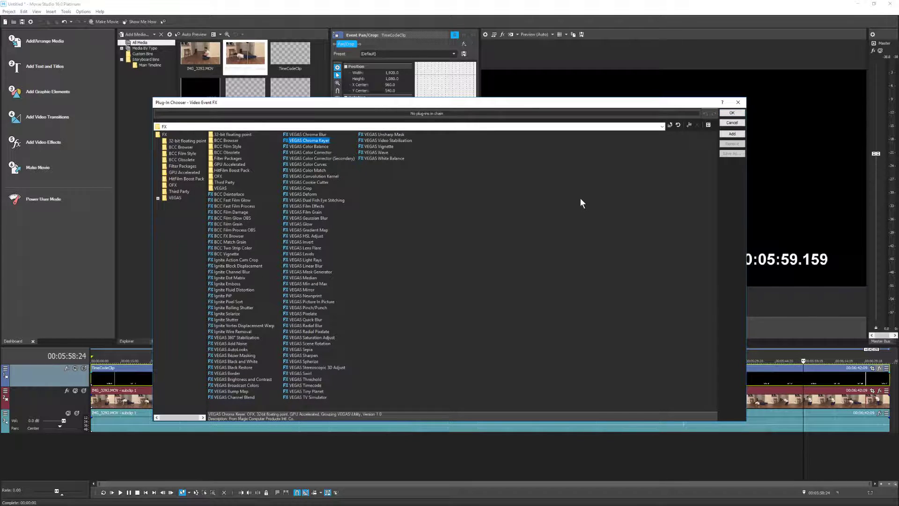
{"action": "left_click", "coordinate": [732, 113]}
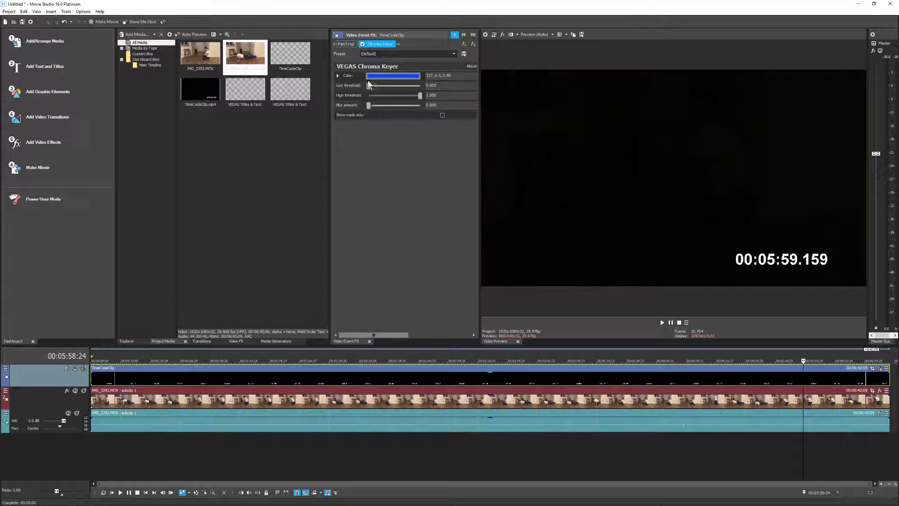
{"action": "left_click", "coordinate": [393, 76]}
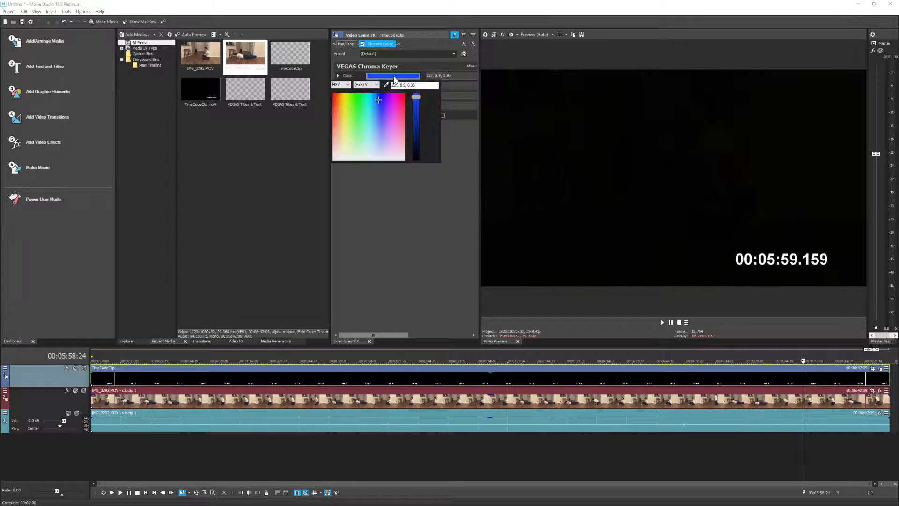
{"action": "left_click_drag", "start_coordinate": [418, 96], "coordinate": [420, 159]}
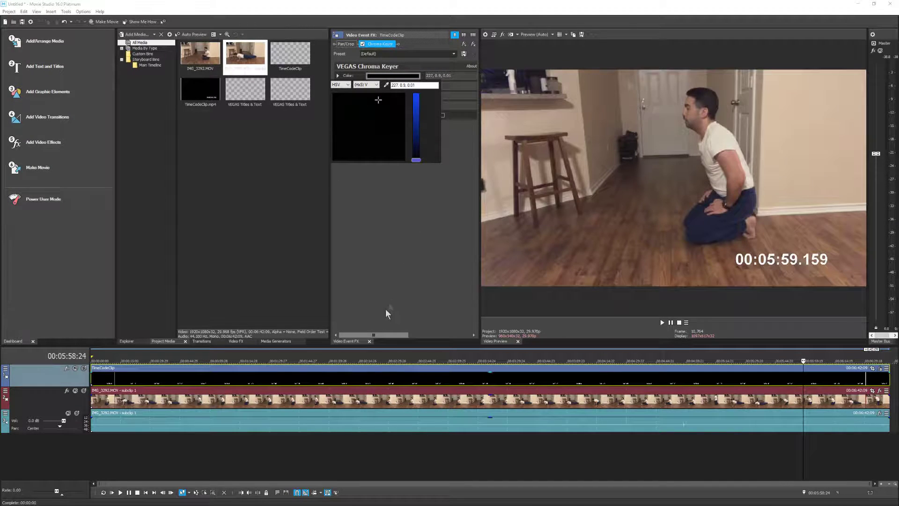
Split the timecode clip at about 00:00:45:15 and at 00:01:55:28
{"action": "left_click", "coordinate": [370, 341]}
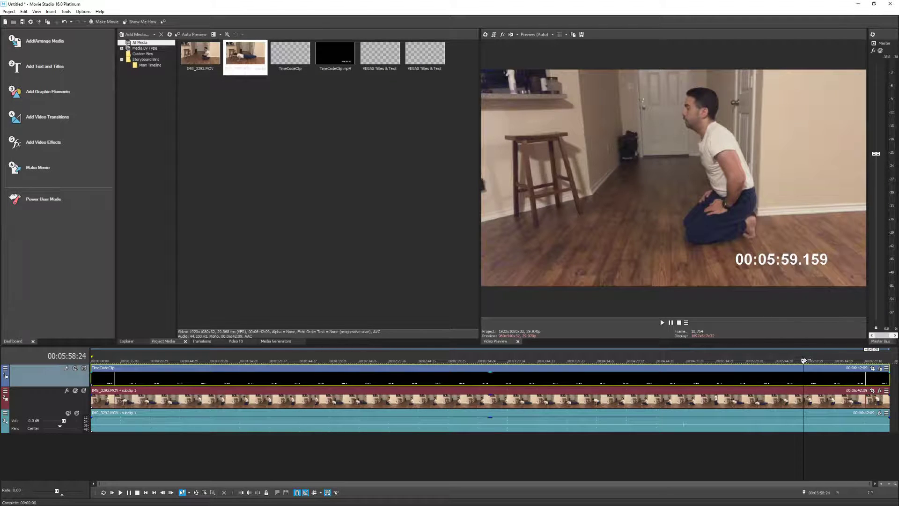
{"action": "left_click_drag", "start_coordinate": [803, 361], "coordinate": [167, 361]}
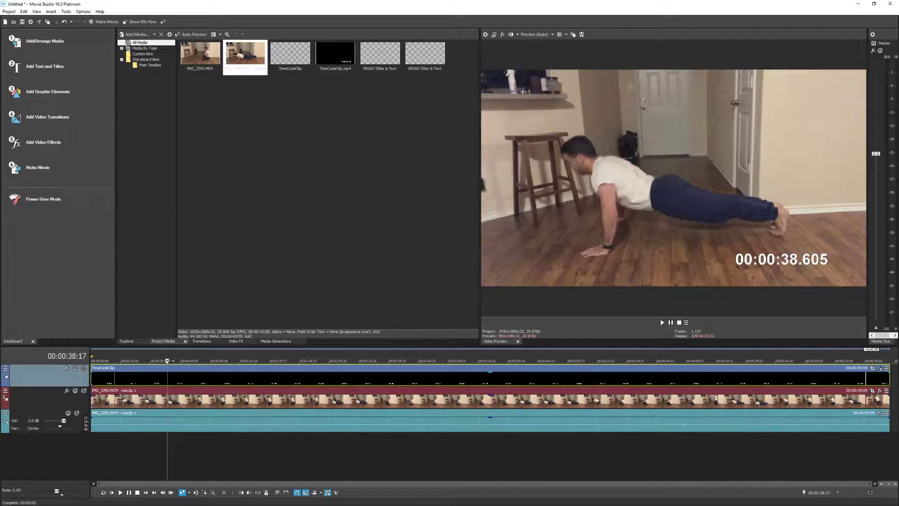
{"action": "left_click_drag", "start_coordinate": [168, 361], "coordinate": [181, 361]}
{"action": "left_click", "coordinate": [196, 377]}
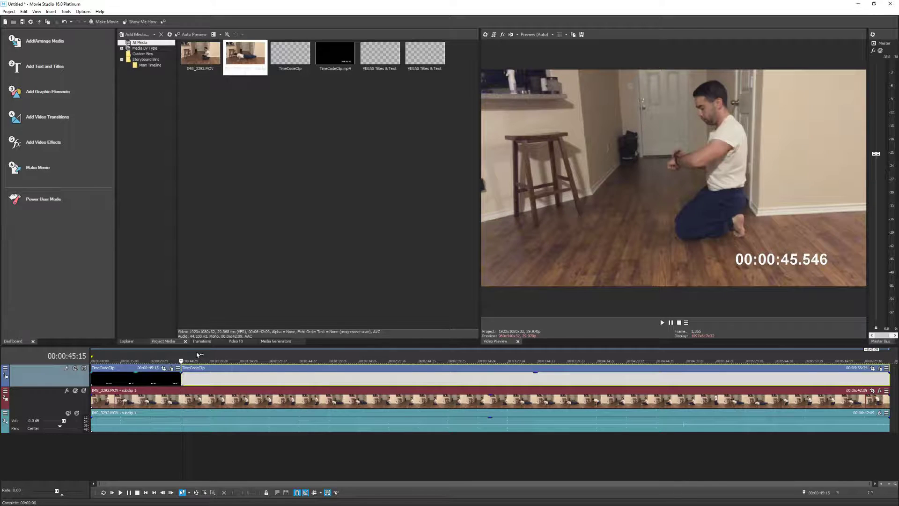
{"action": "key", "text": "s"}
{"action": "left_click", "coordinate": [331, 361]}
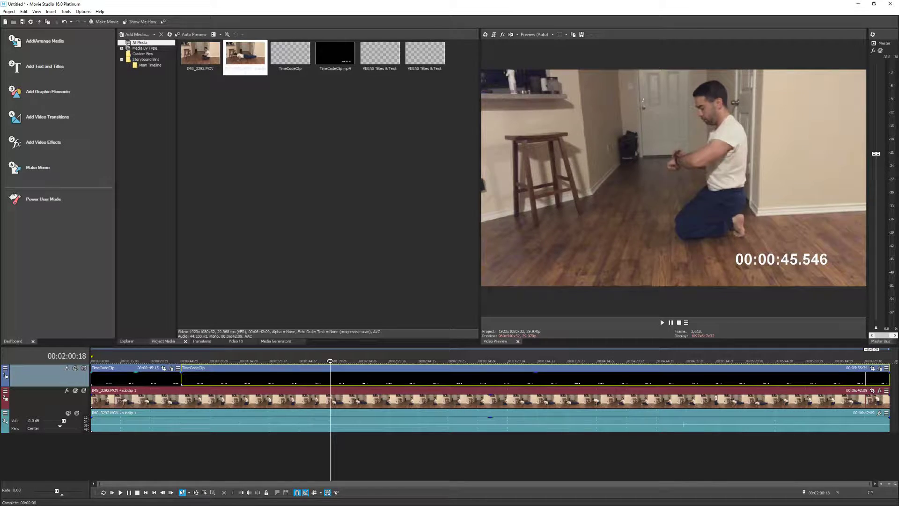
{"action": "left_click_drag", "start_coordinate": [331, 361], "coordinate": [327, 360]}
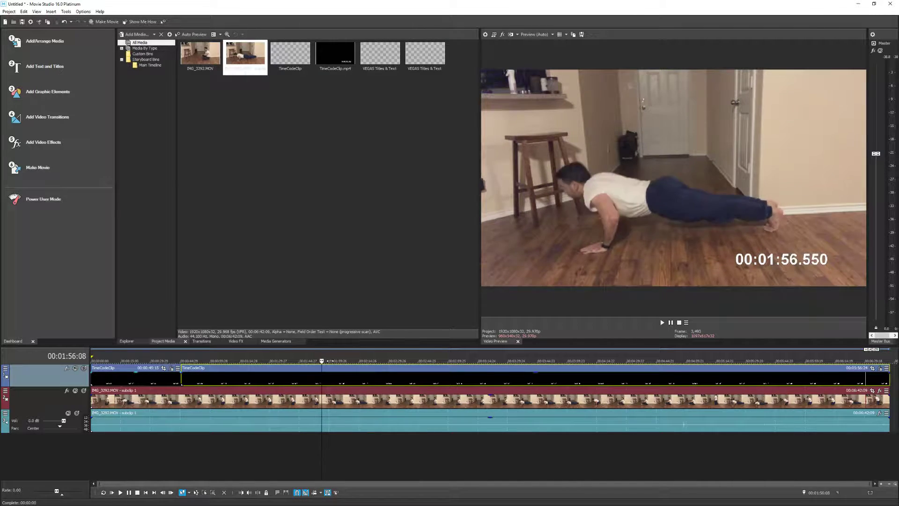
{"action": "left_click_drag", "start_coordinate": [330, 360], "coordinate": [330, 361]}
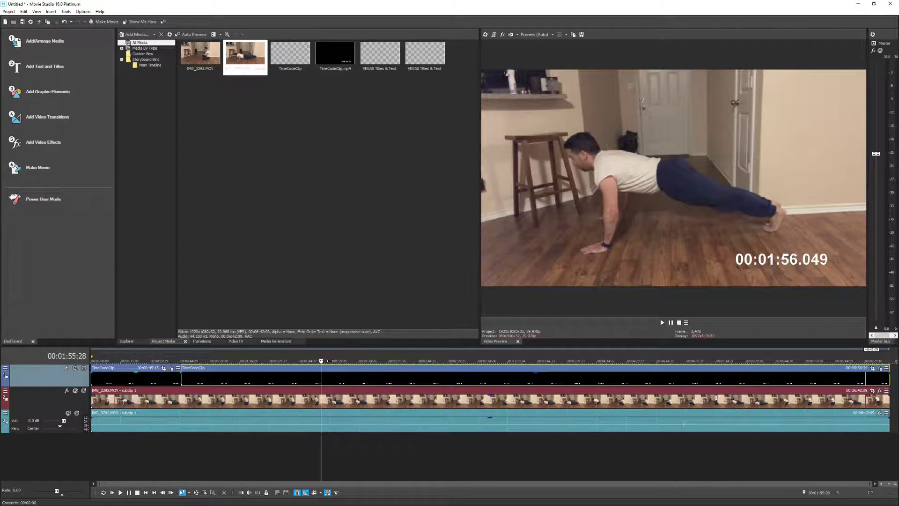
{"action": "key", "text": "s"}
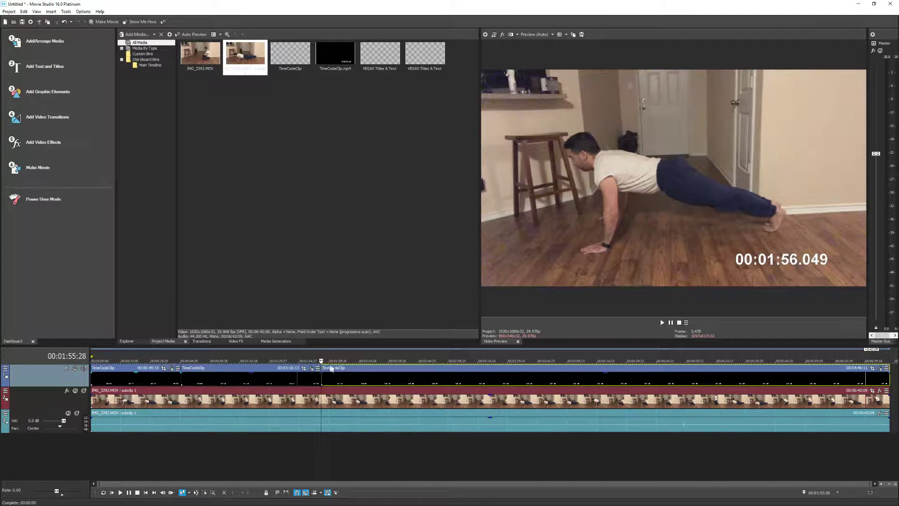
Split the push-up video and audio events at the same 0:45 and 1:55:28 cut points
{"action": "left_click", "coordinate": [180, 365]}
{"action": "left_click", "coordinate": [181, 363]}
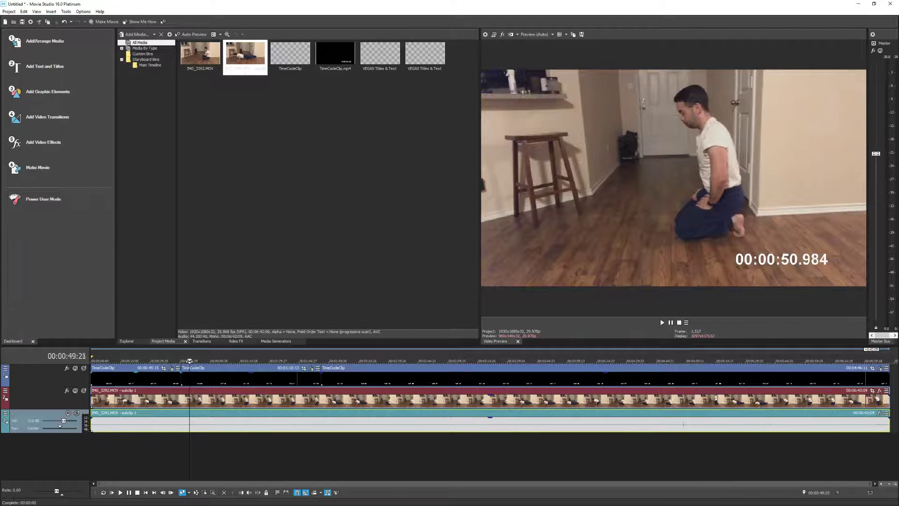
{"action": "key", "text": "s"}
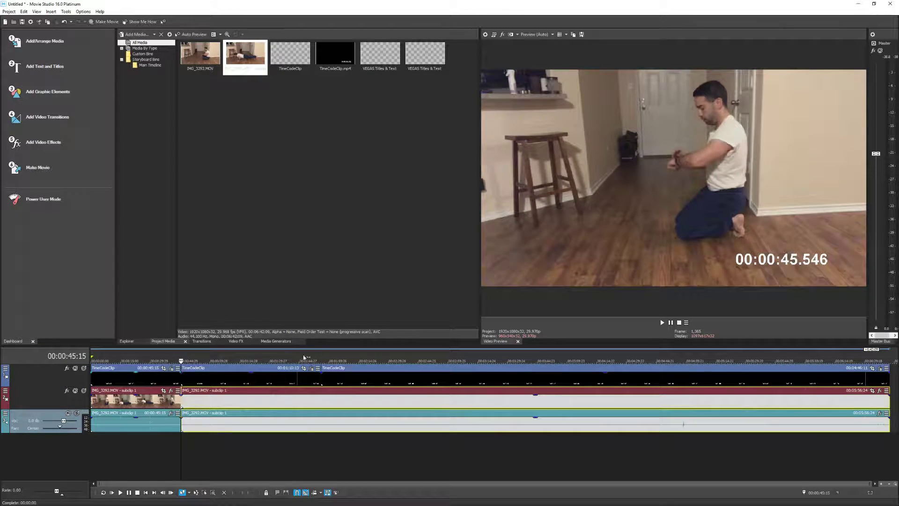
{"action": "left_click", "coordinate": [317, 363]}
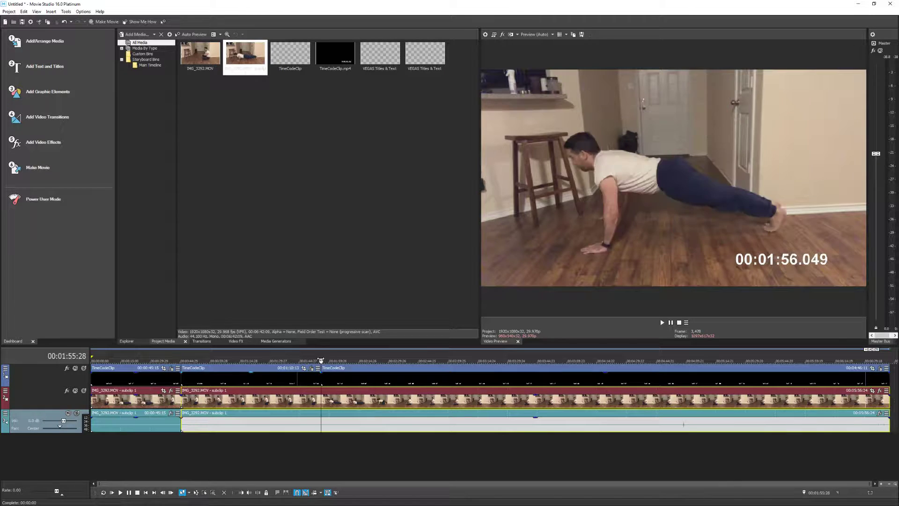
{"action": "left_click", "coordinate": [321, 362]}
{"action": "key", "text": "s"}
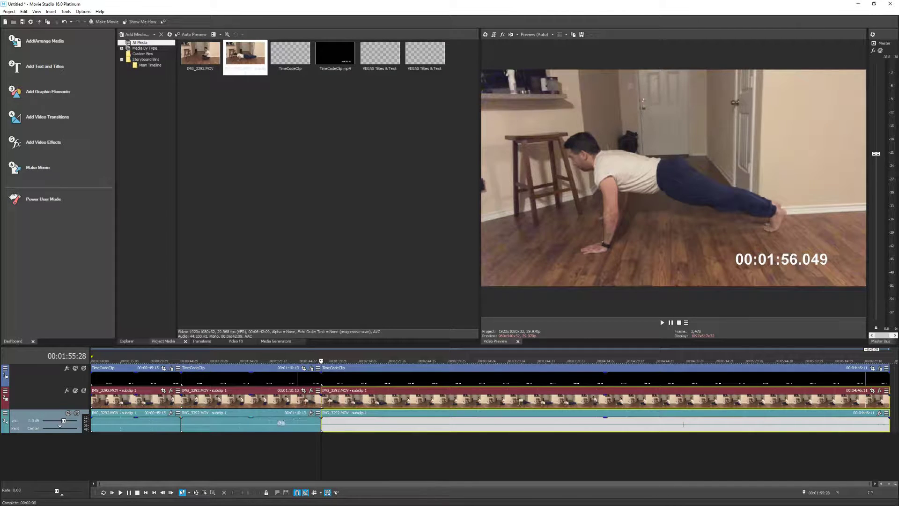
Shorten the middle timecode piece, time-stretch the middle video to 400%, and pull later clips left to close the gap
{"action": "left_click", "coordinate": [276, 368]}
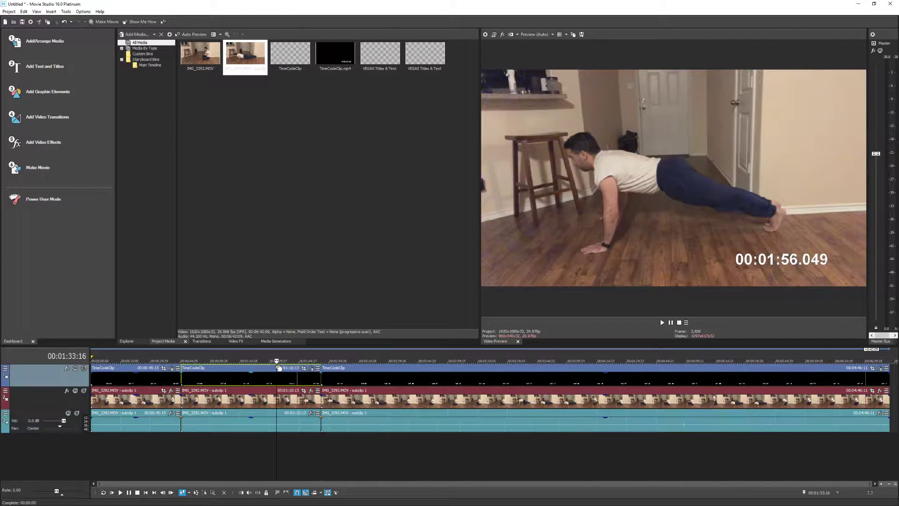
{"action": "left_click", "coordinate": [322, 379]}
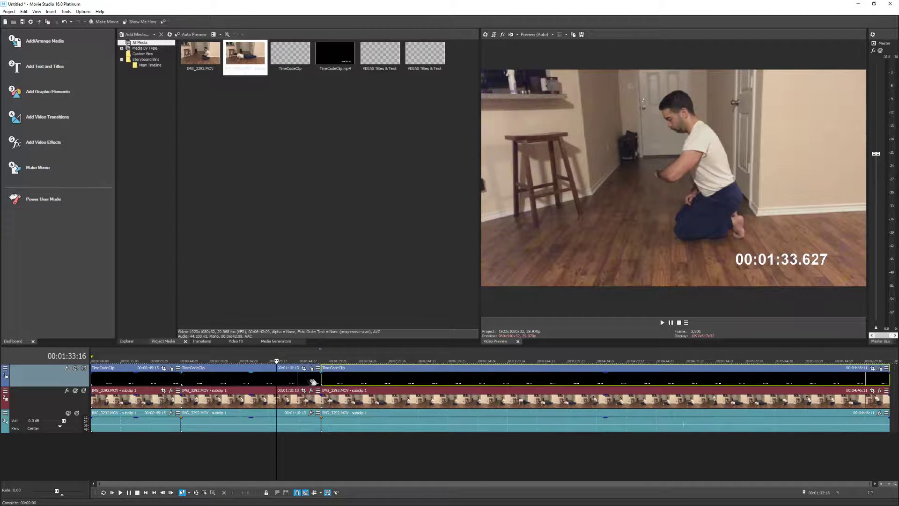
{"action": "left_click_drag", "start_coordinate": [321, 377], "coordinate": [216, 377]}
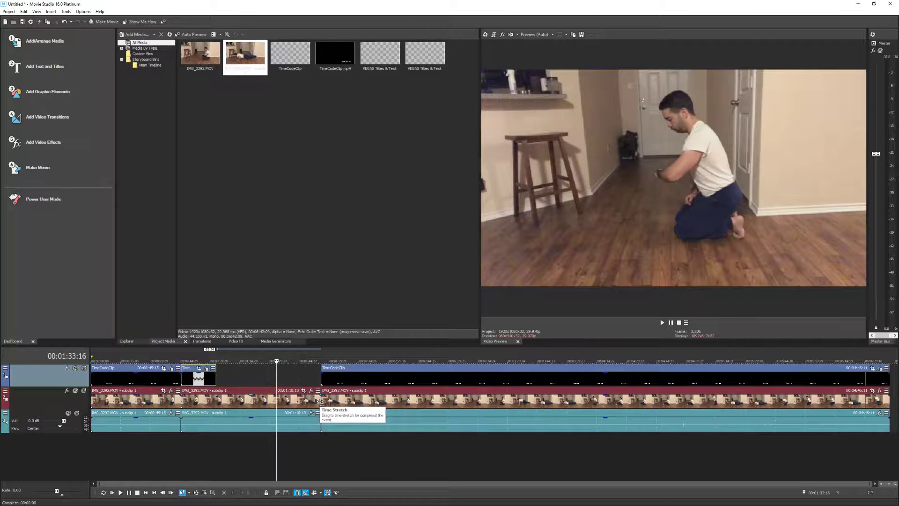
{"action": "left_click_drag", "start_coordinate": [320, 400], "coordinate": [209, 405]}
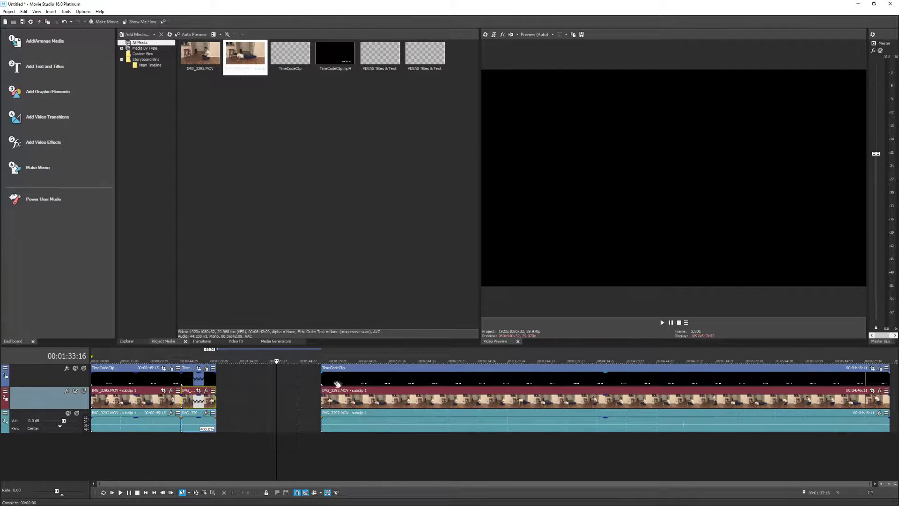
{"action": "left_click_drag", "start_coordinate": [348, 370], "coordinate": [284, 374]}
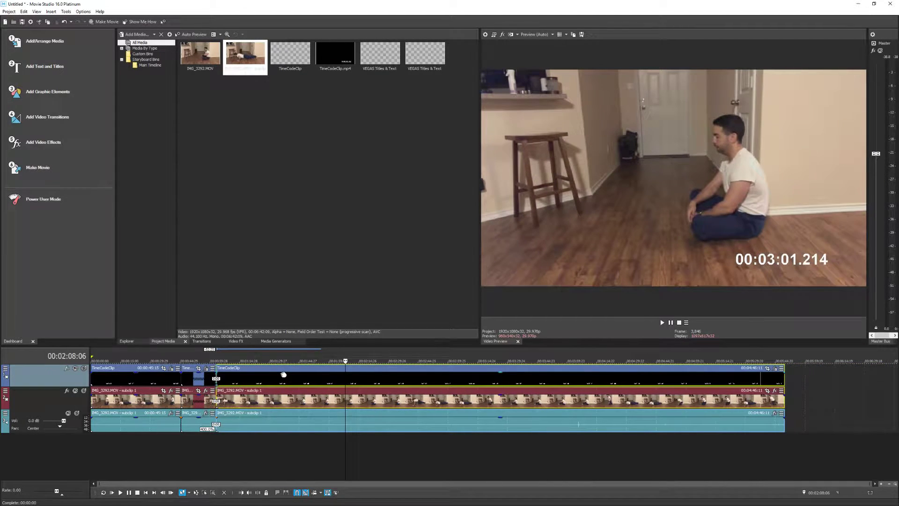
{"action": "left_click", "coordinate": [785, 360]}
{"action": "left_click", "coordinate": [784, 361]}
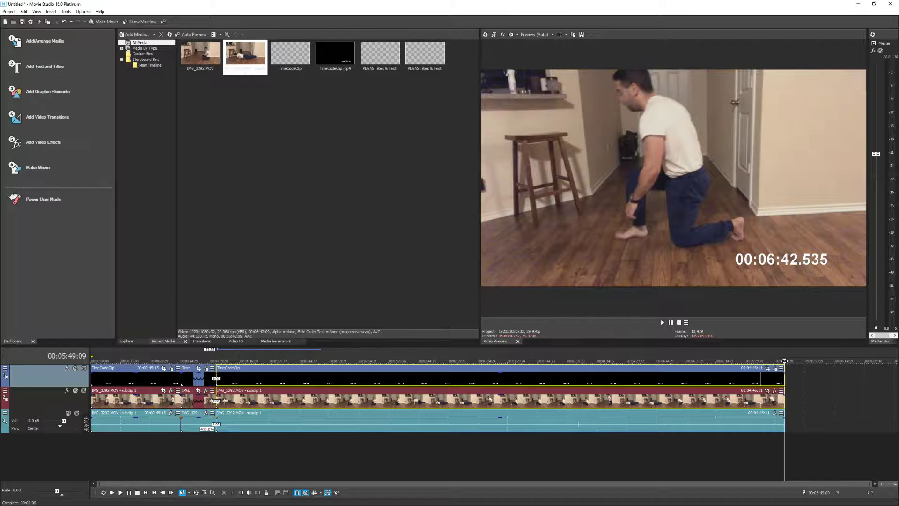
{"action": "left_click", "coordinate": [176, 359]}
{"action": "left_click", "coordinate": [170, 359]}
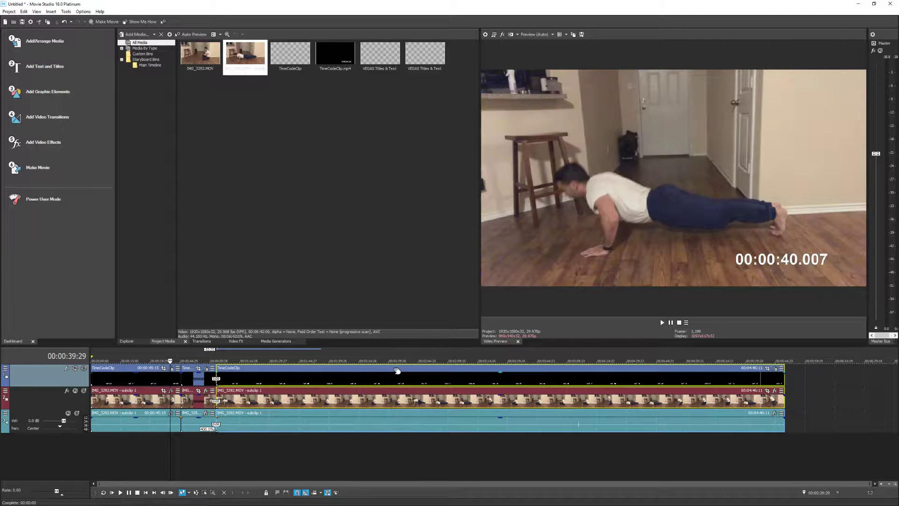
{"action": "left_click", "coordinate": [662, 322]}
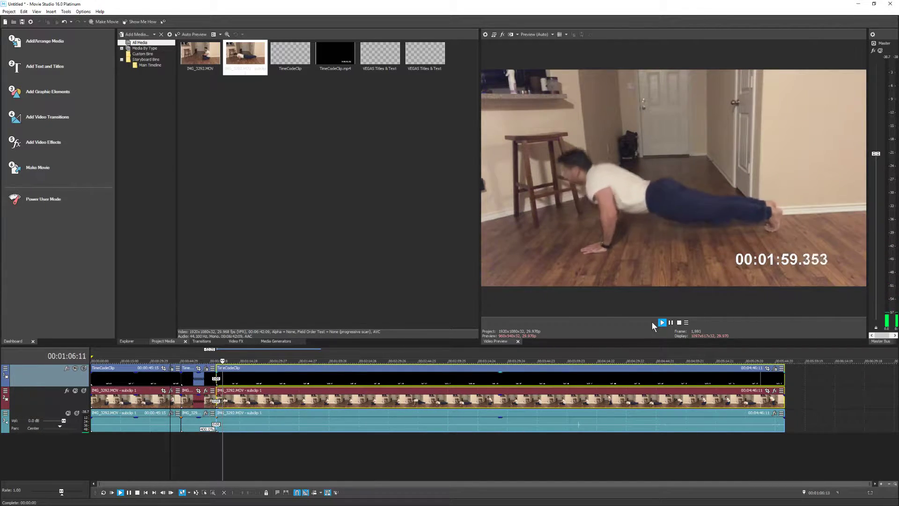
{"action": "left_click", "coordinate": [670, 323]}
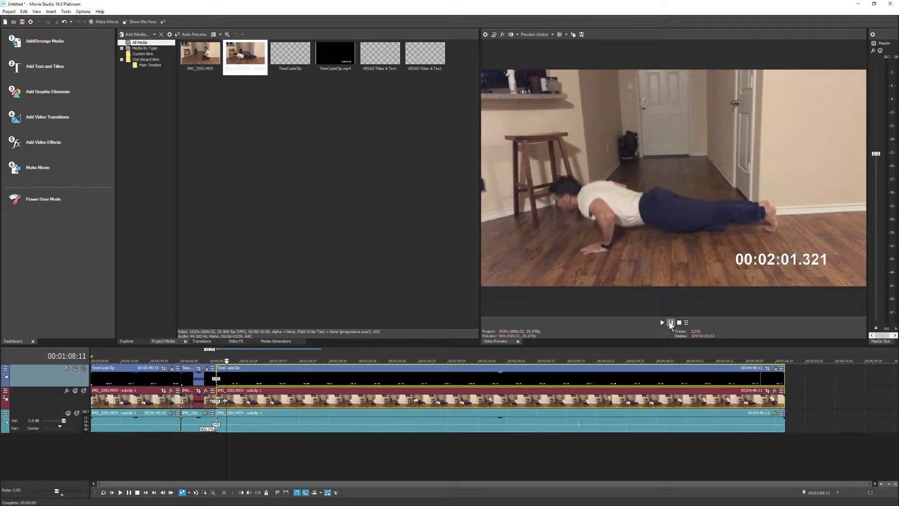